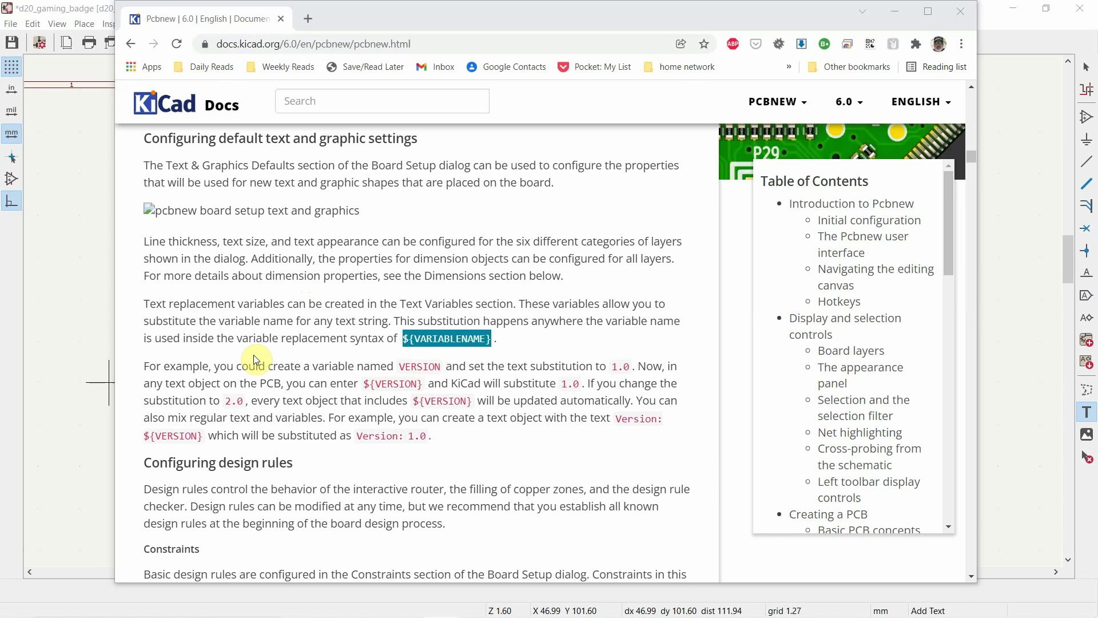
Step: Highlight the end of the ${VARIABLENAME} example on the browser documentation page
left_click(408, 356)
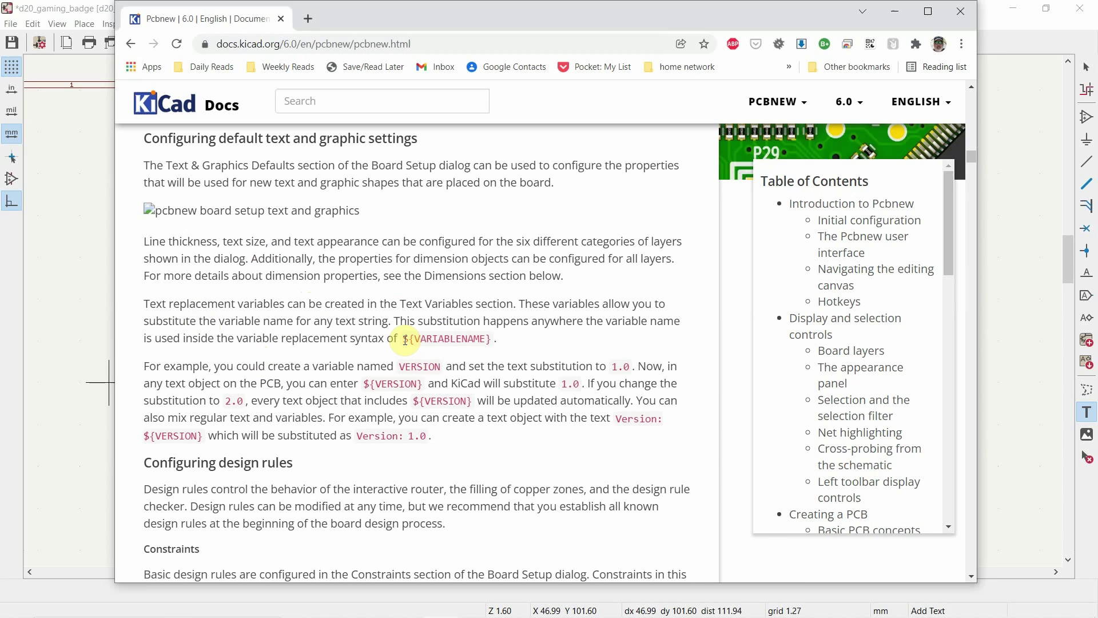
left_click(486, 340)
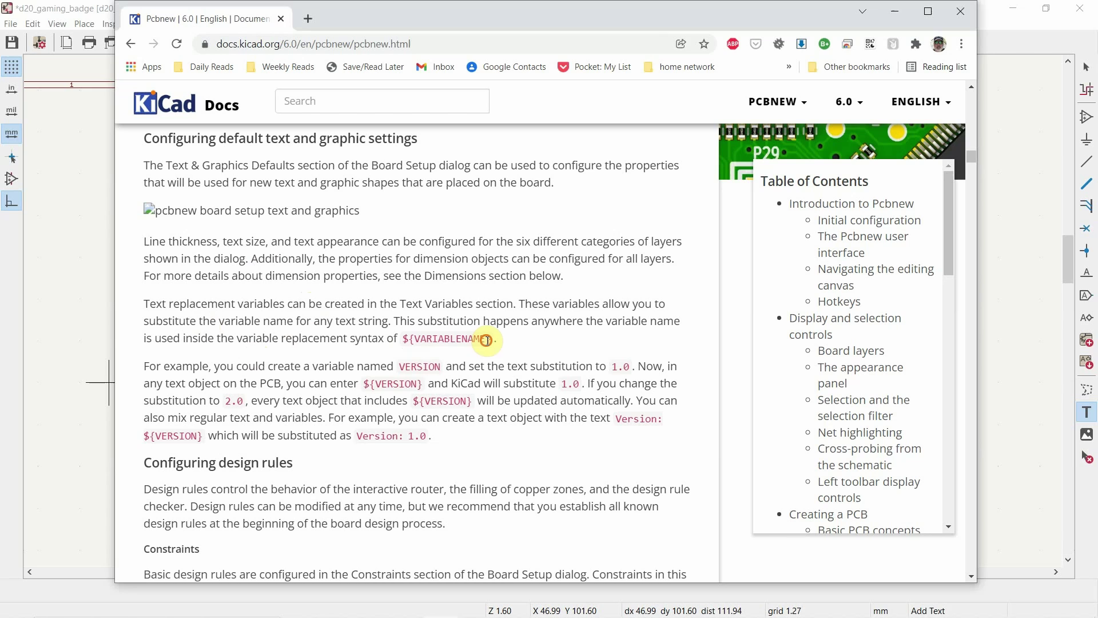
left_click_drag(486, 340, 533, 348)
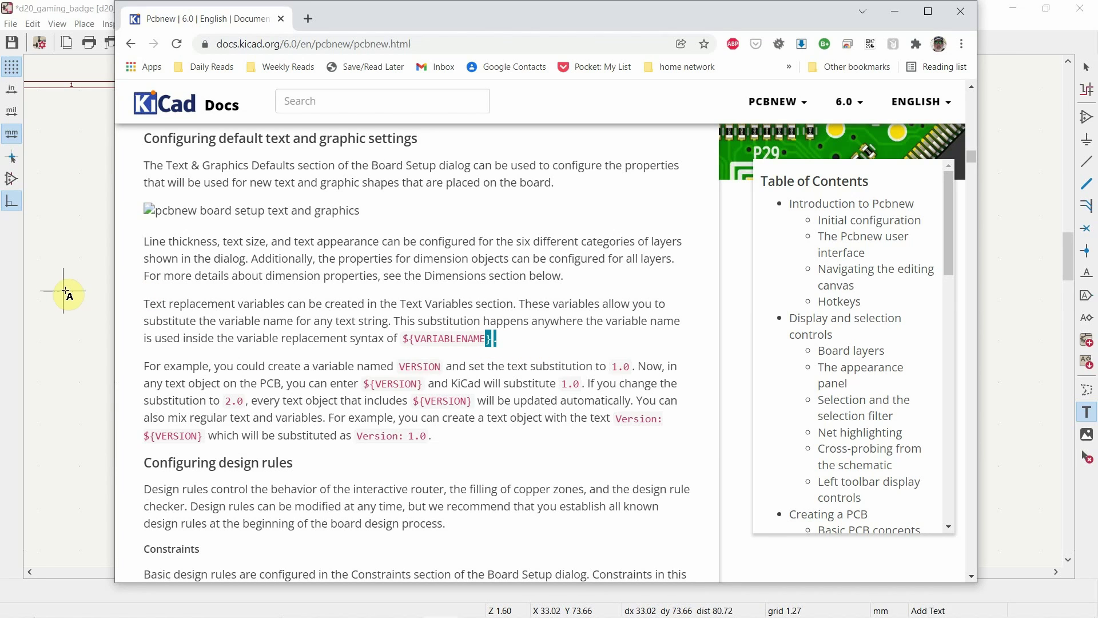
Step: Start a new text item above the chips and bring up its Syntax Help reference
left_click(71, 9)
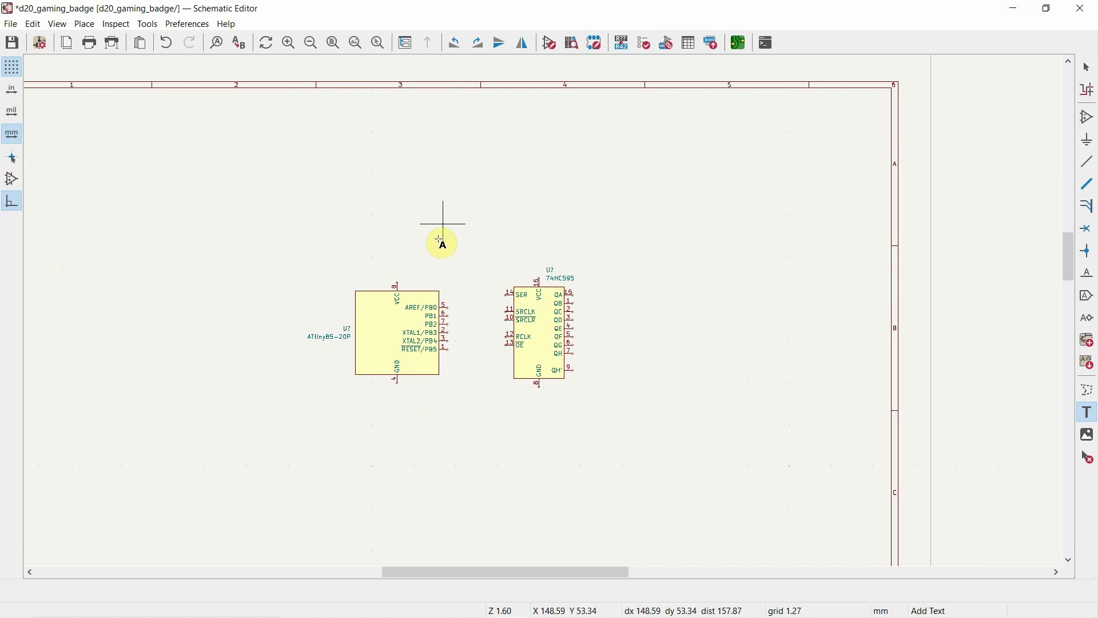
left_click(421, 252)
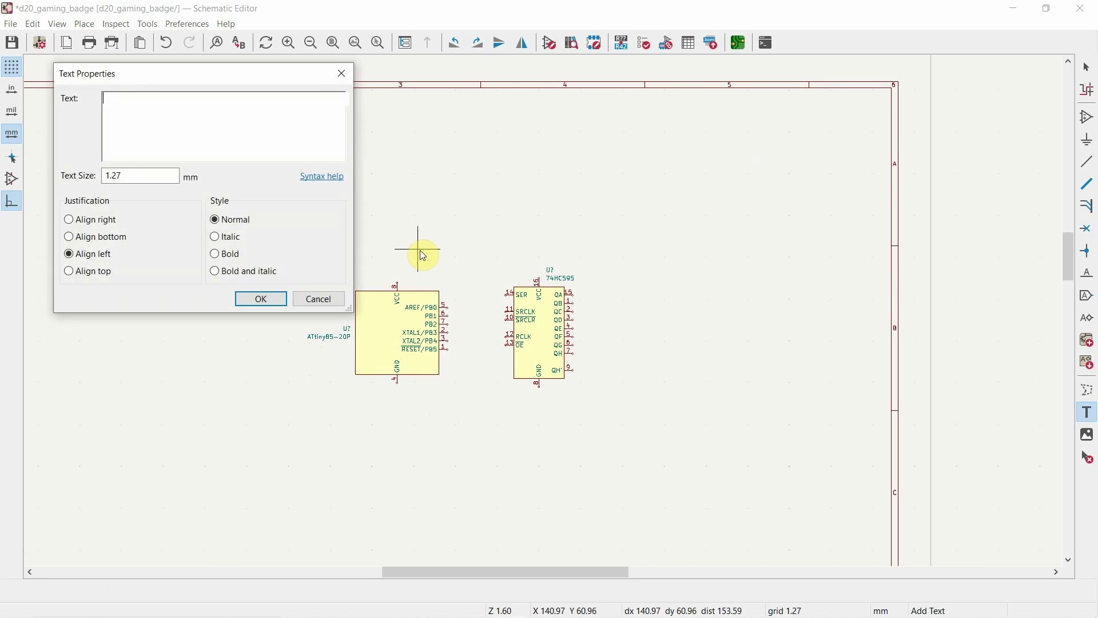
left_click(318, 185)
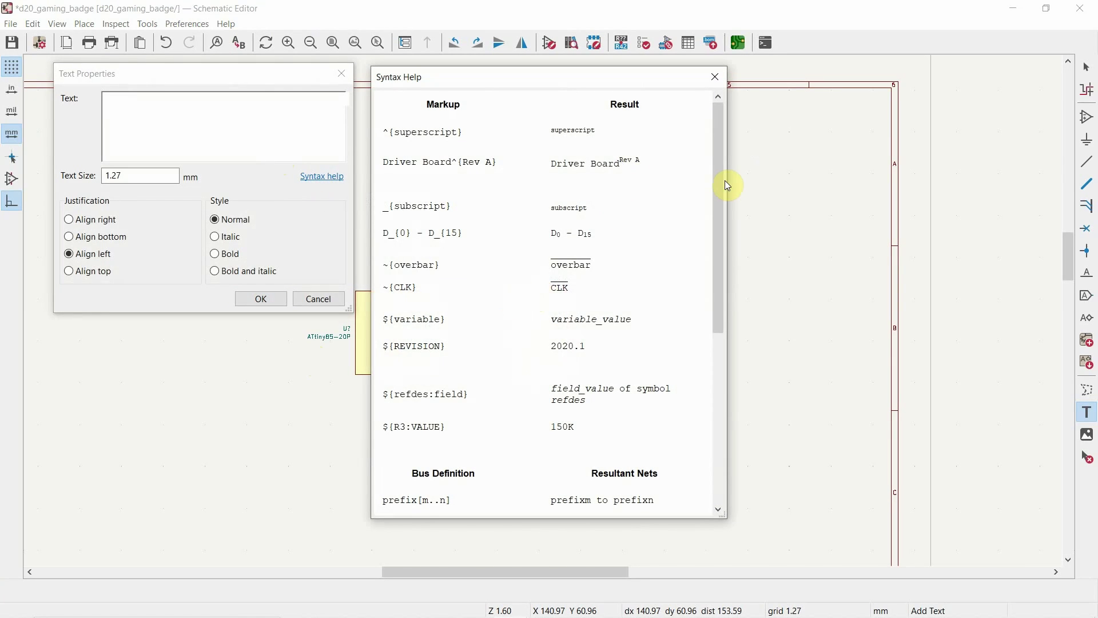
Step: Enlarge the Syntax Help window and scroll through its markup examples
left_click_drag(723, 515, 741, 558)
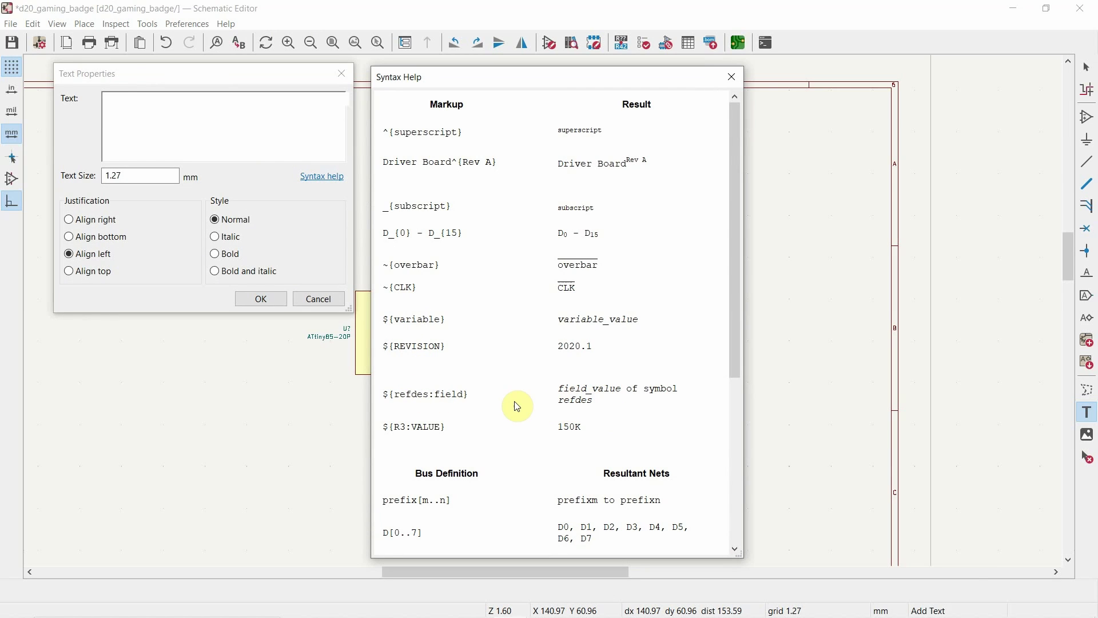
scroll(538, 397, "down", 3)
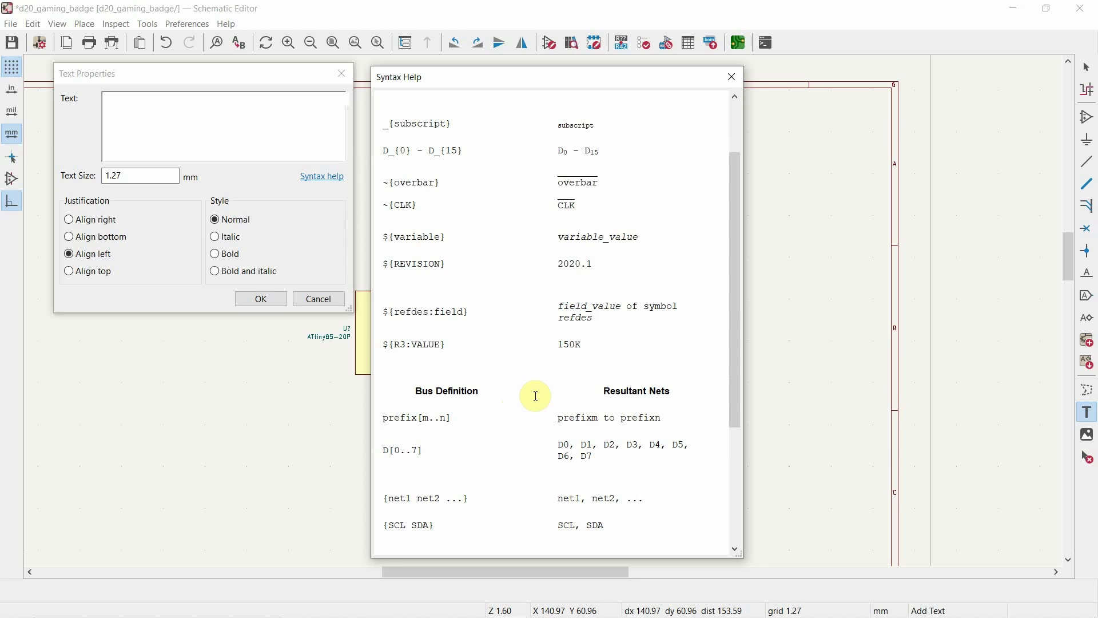
scroll(502, 377, "down", 4)
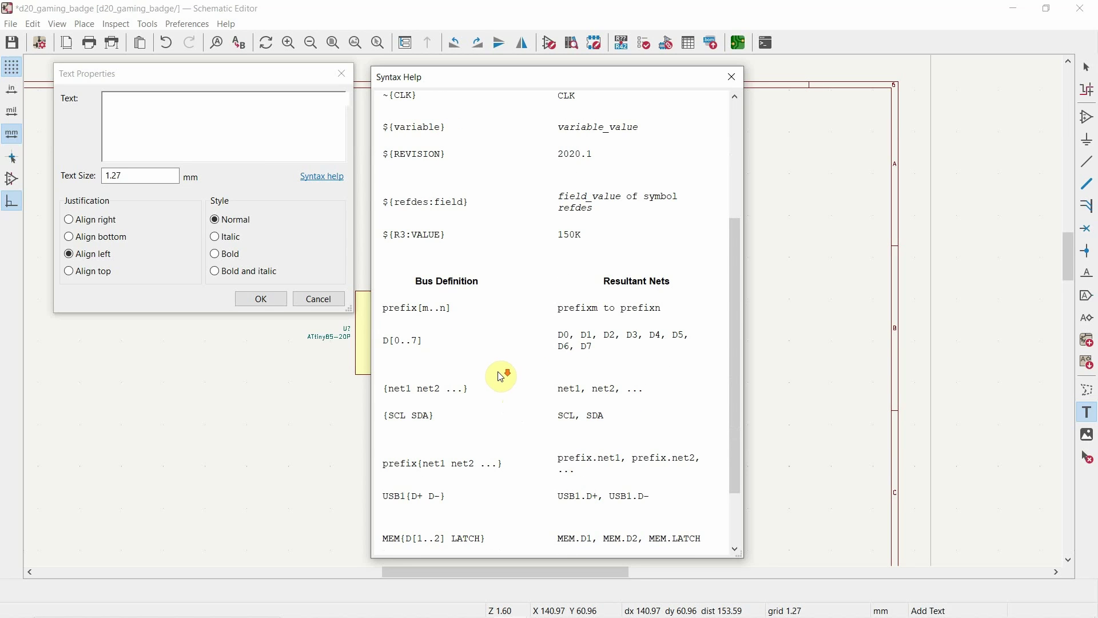
scroll(503, 378, "down", 4)
scroll(511, 380, "up", 3)
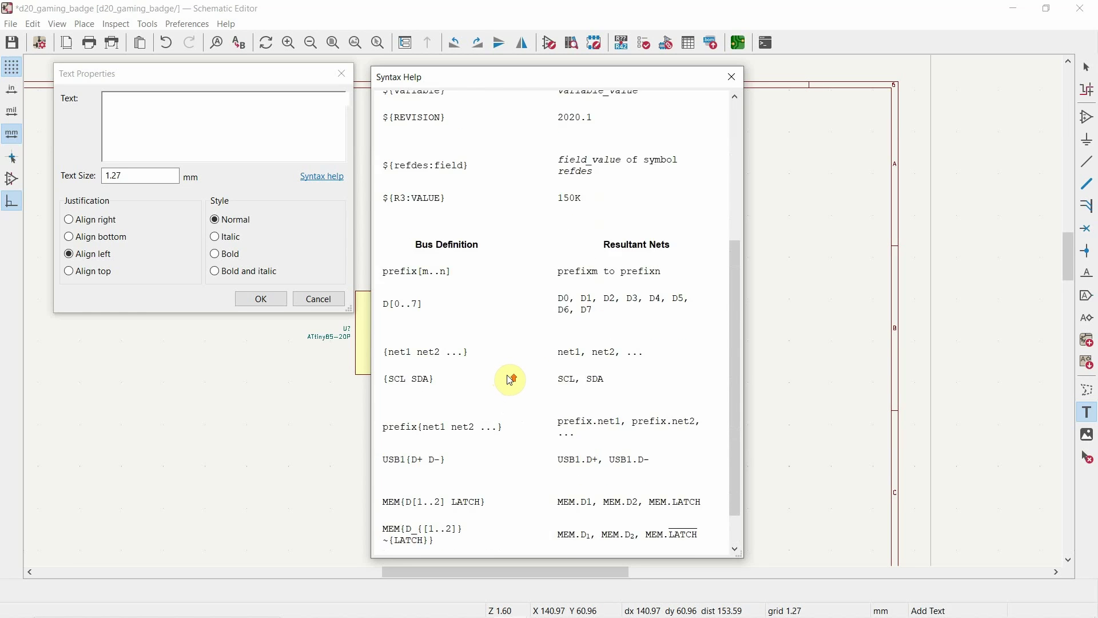
scroll(511, 380, "up", 8)
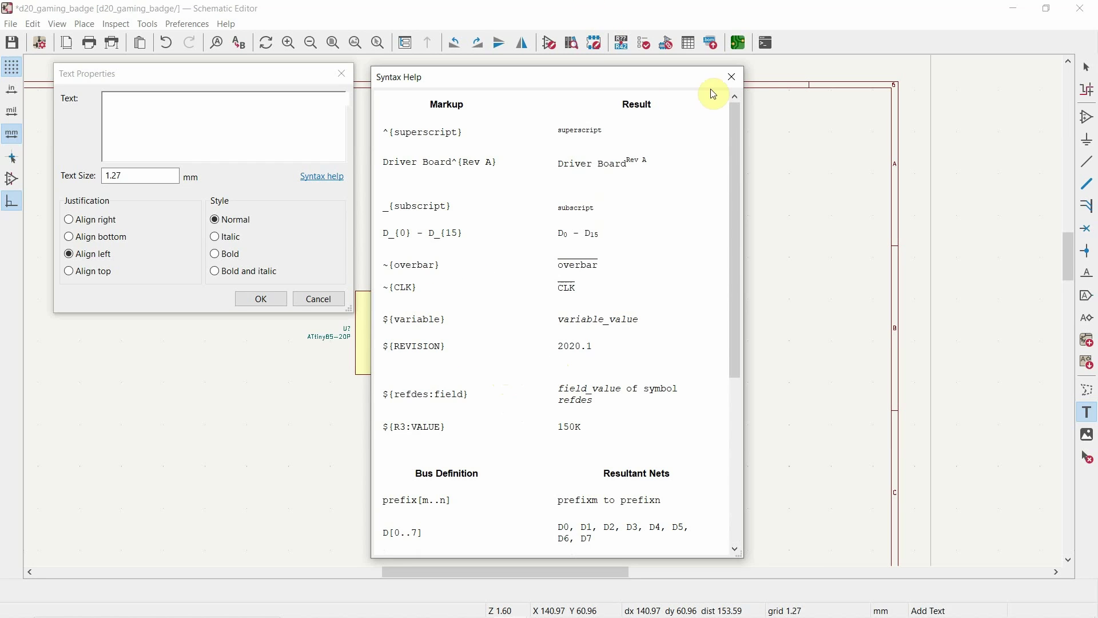
Step: Close Syntax Help, discard the empty text item, and go to File > Schematic Setup
left_click(732, 76)
left_click(319, 300)
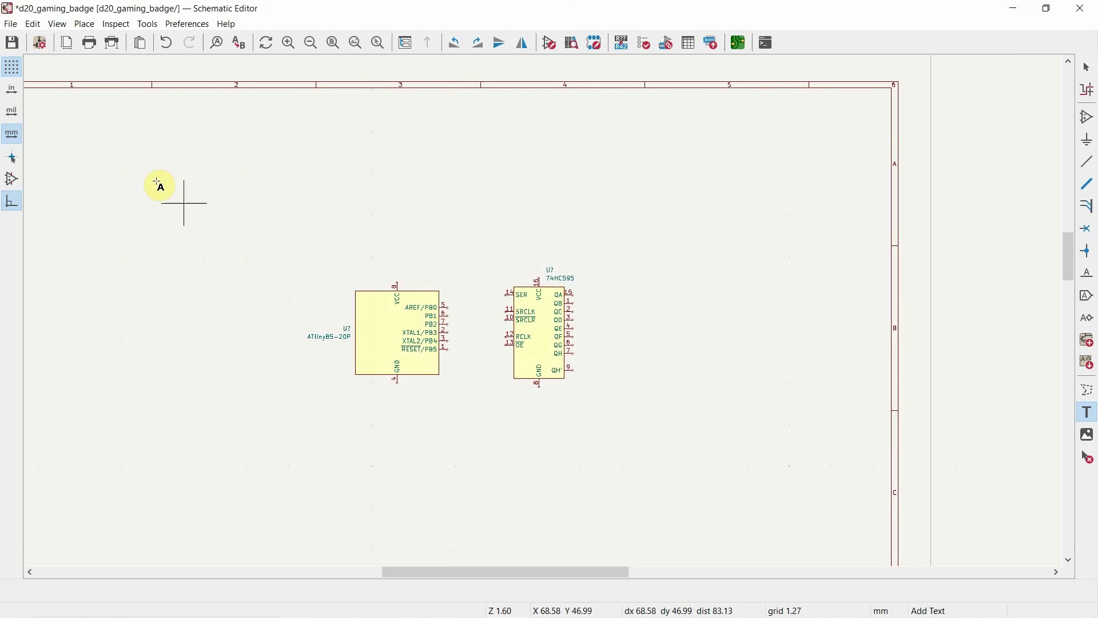
left_click(10, 25)
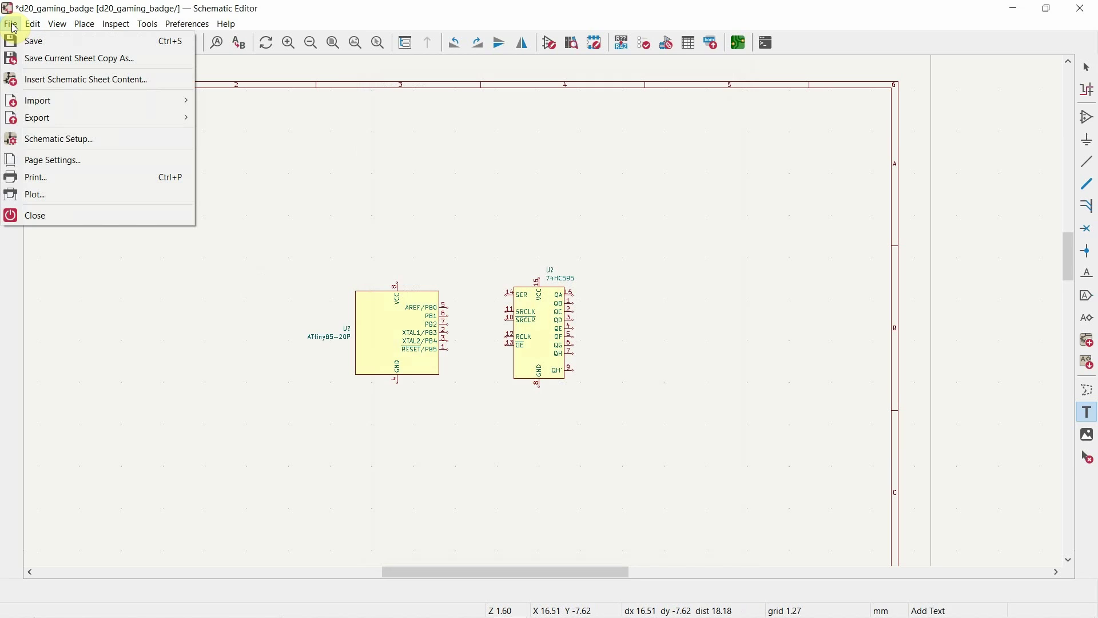
left_click(83, 141)
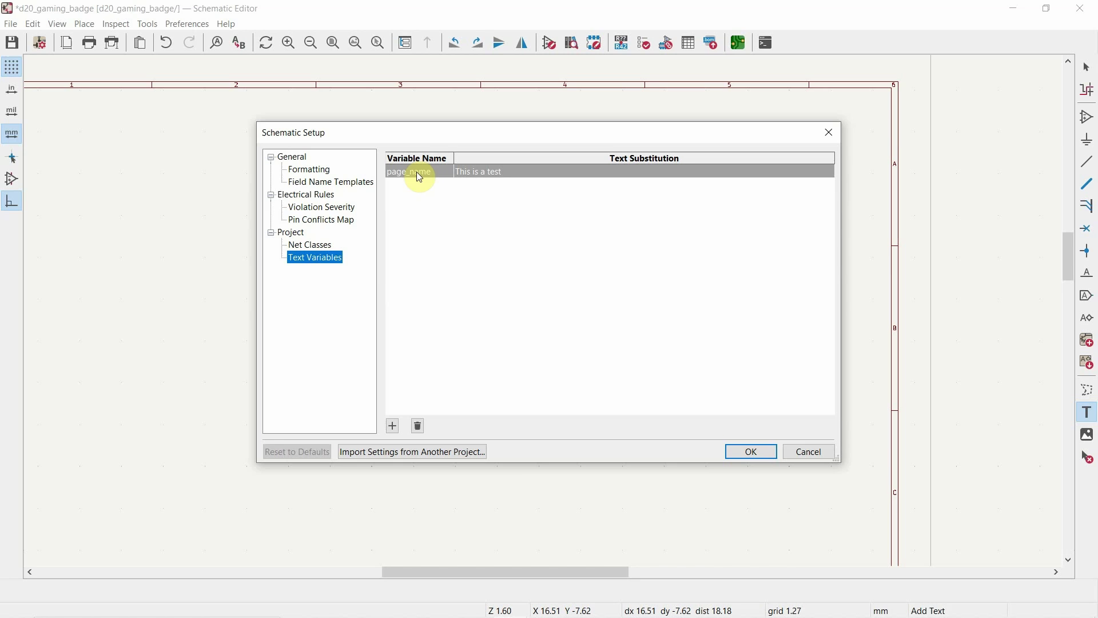
Step: Replace the page_name text variable with 'test' = 'This is a test' and confirm
left_click(420, 428)
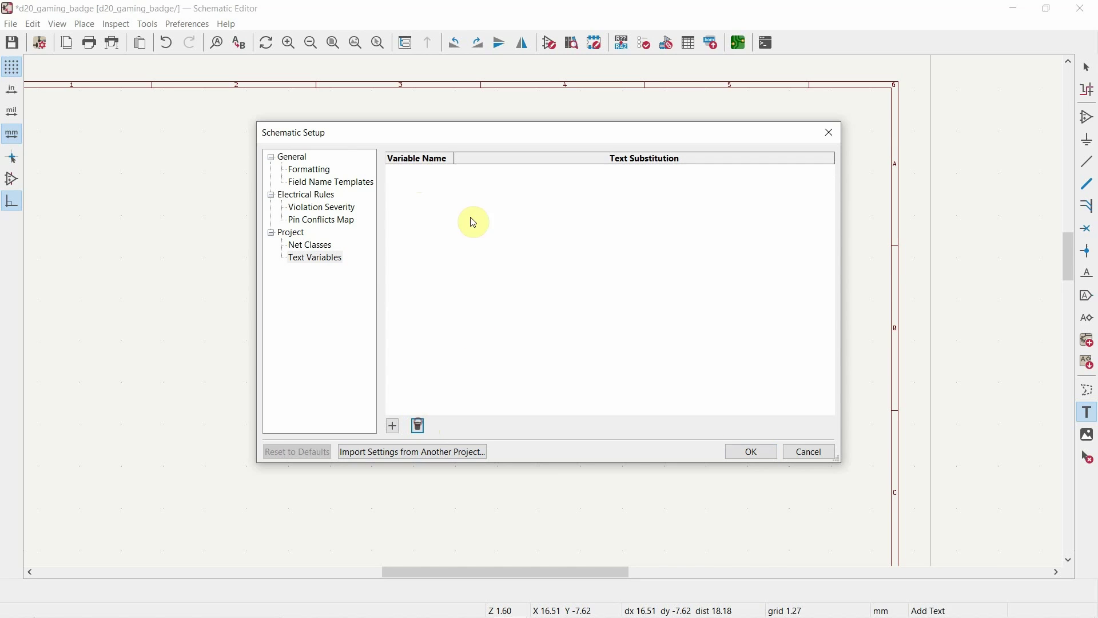
left_click(393, 426)
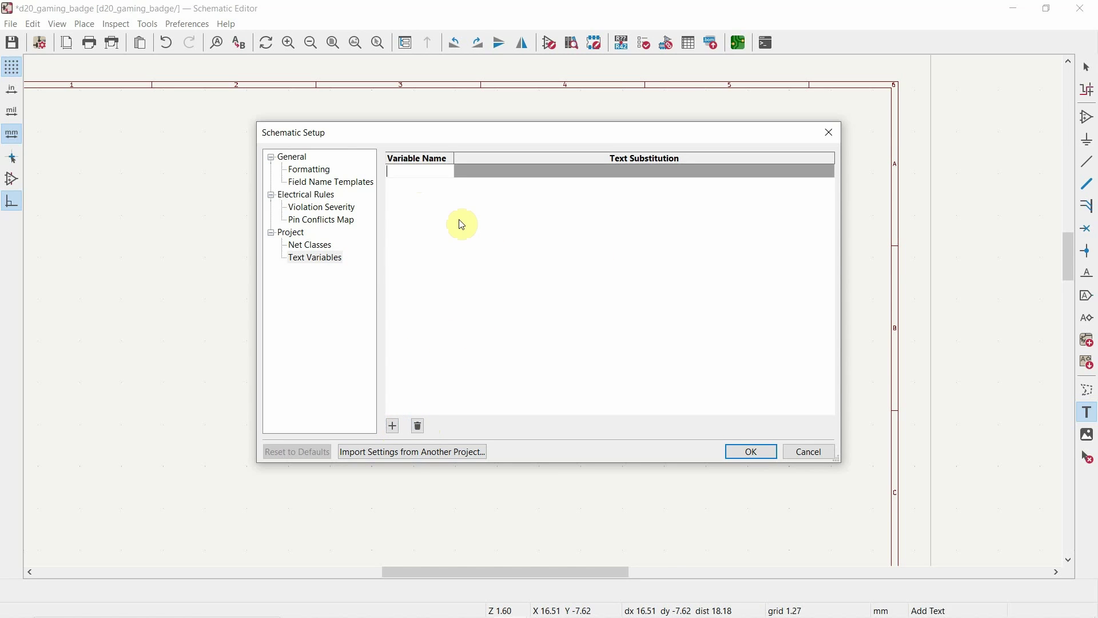
type("test")
key("Return")
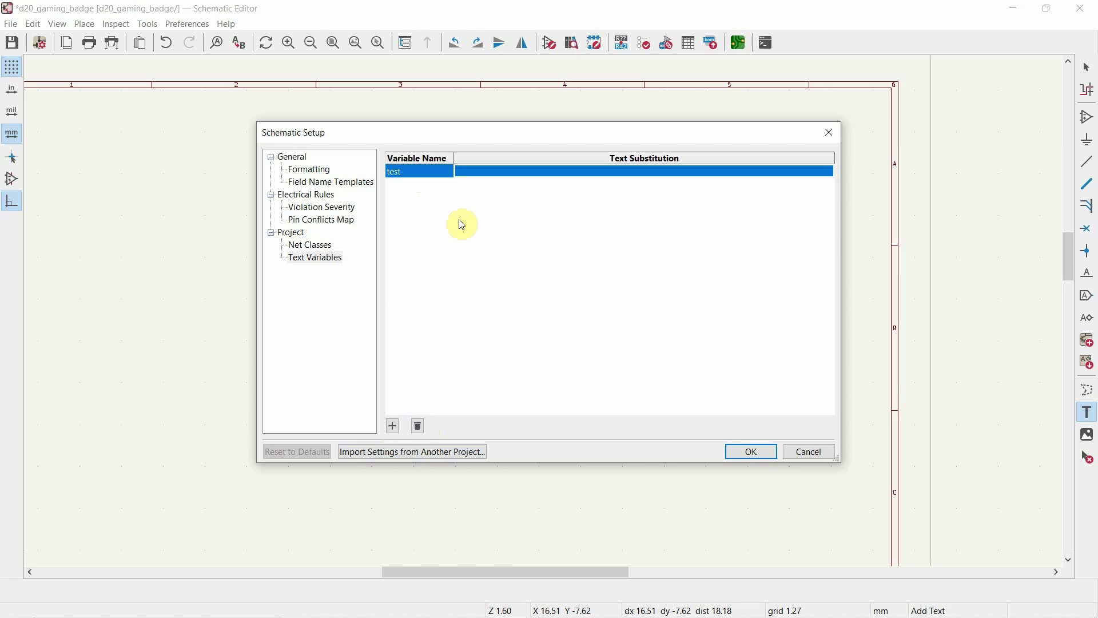
type("This is a test")
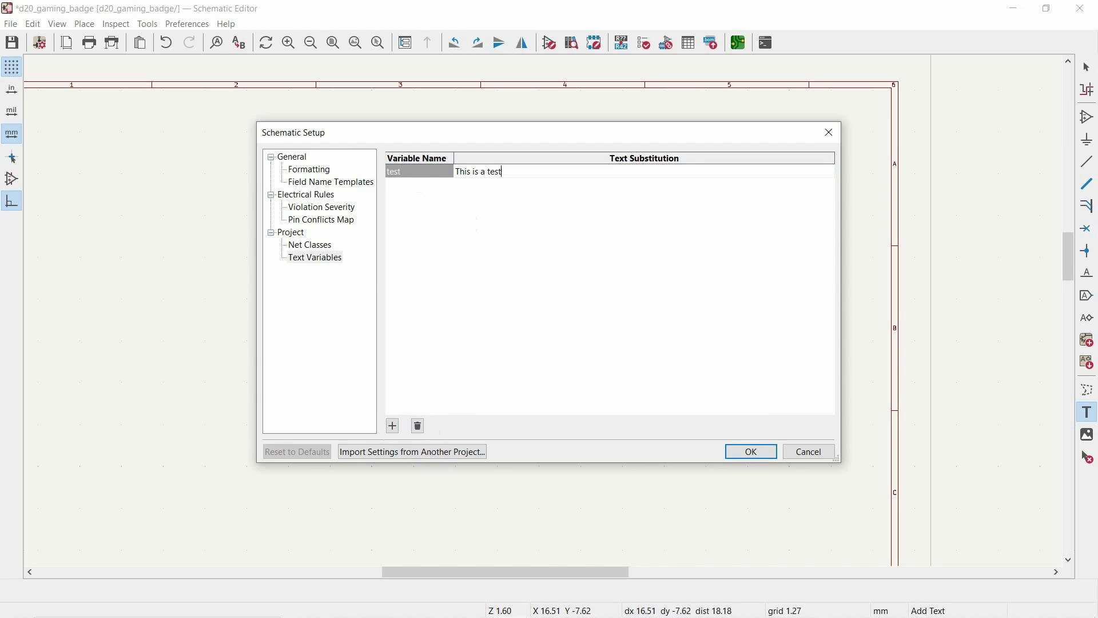
left_click(757, 456)
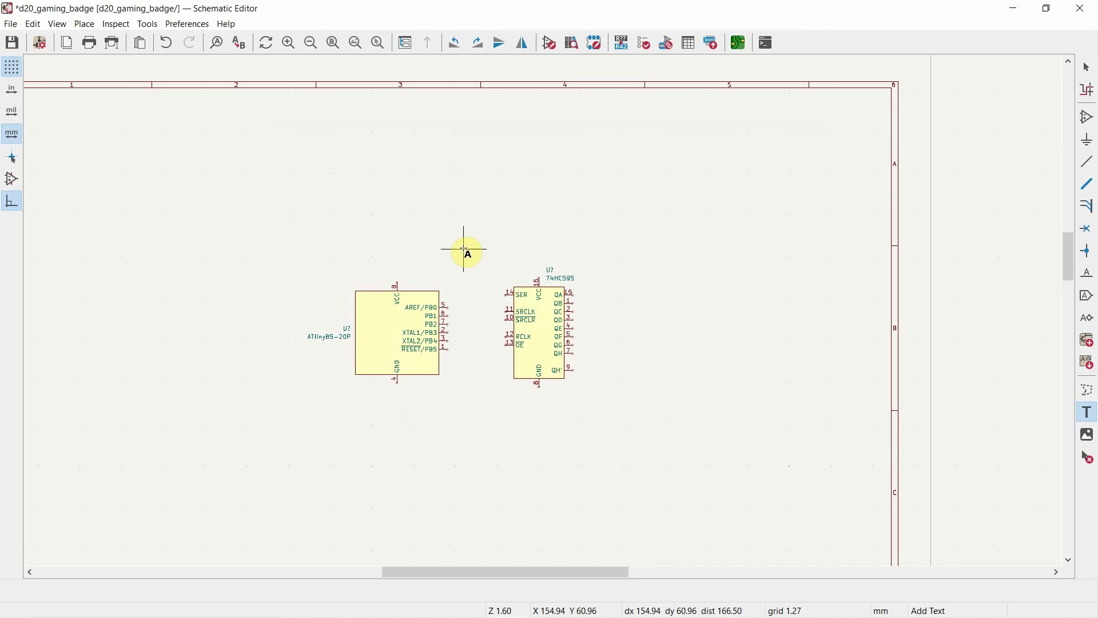
Step: Create a text item ${test} using the variable autocomplete and place it above the ATtiny85 chip
left_click(435, 254)
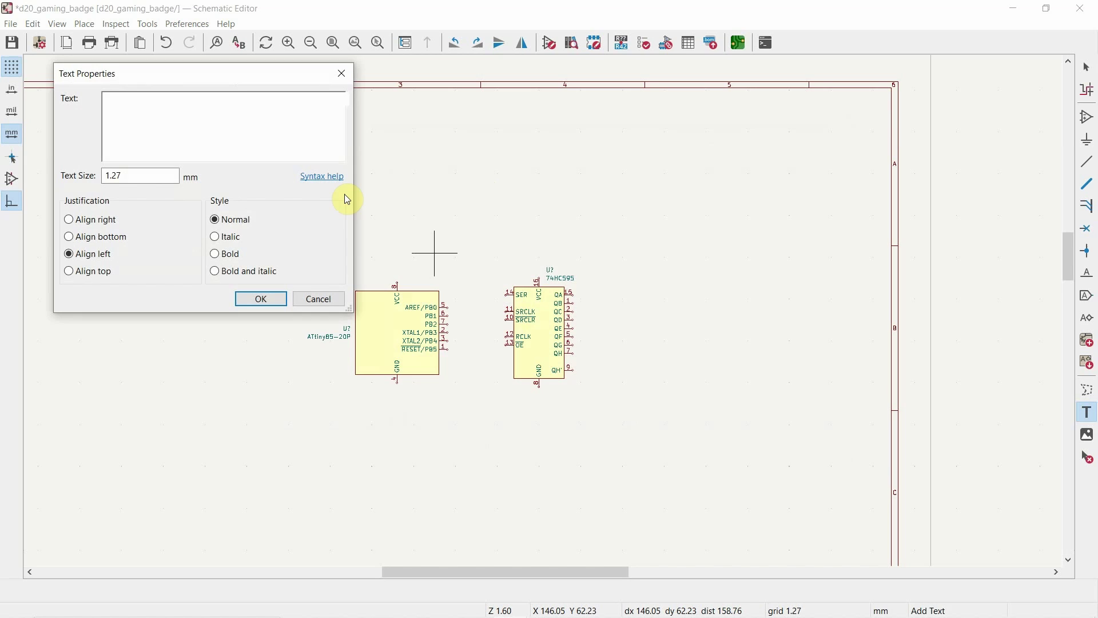
type("${")
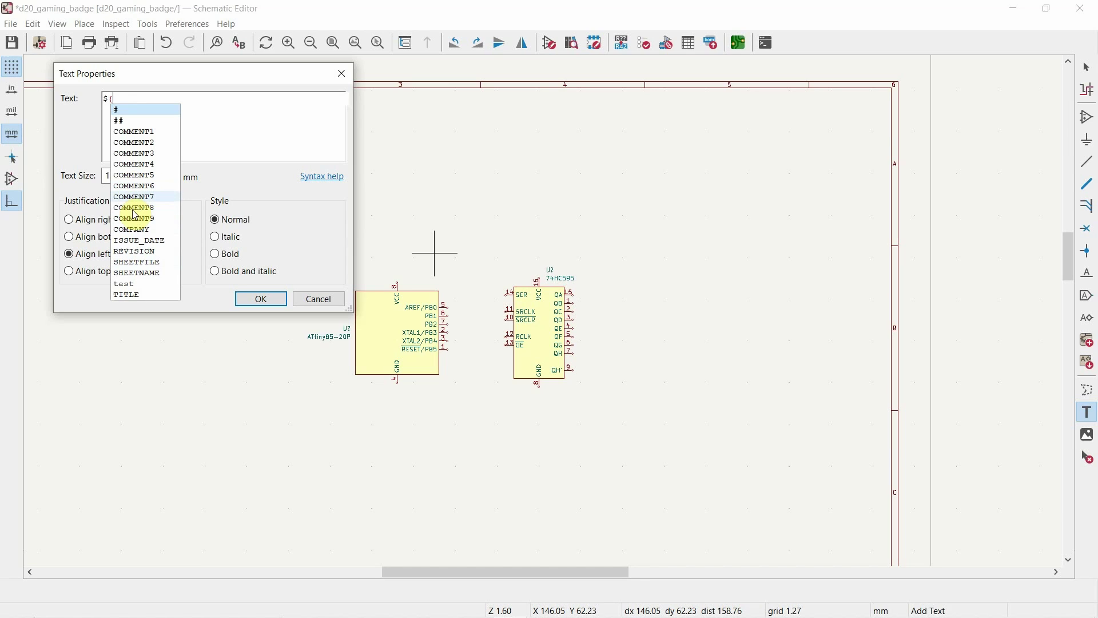
double_click(135, 289)
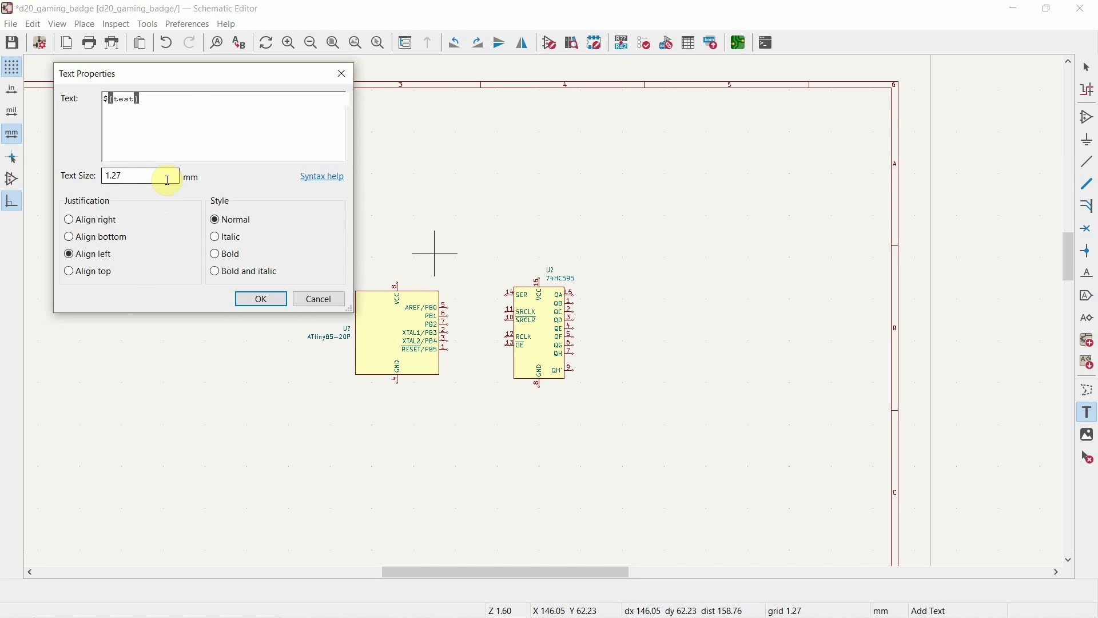
left_click(264, 298)
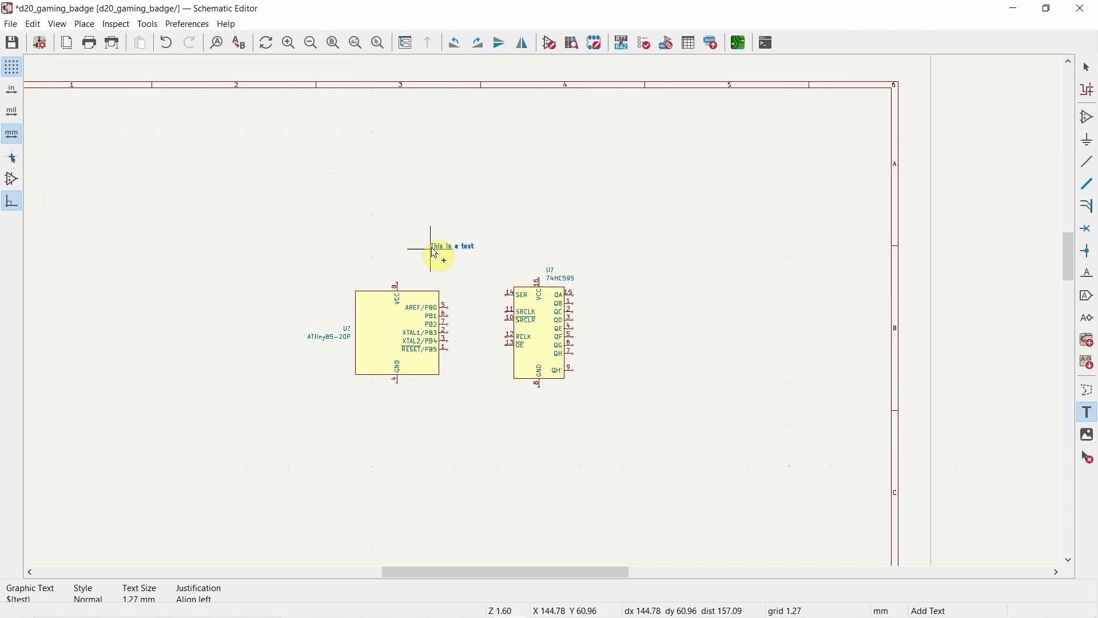
left_click(434, 251)
scroll(456, 257, "up", 6)
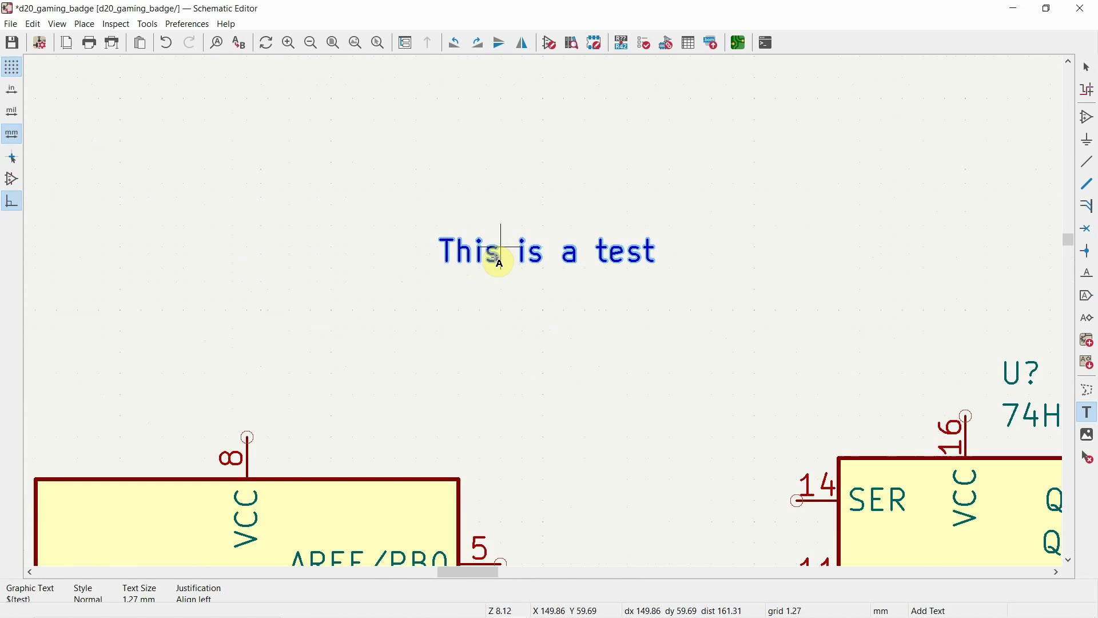
Step: Insert a ~ before ${test} in the text's properties, checking the overbar syntax reference
double_click(499, 261)
left_click(131, 121)
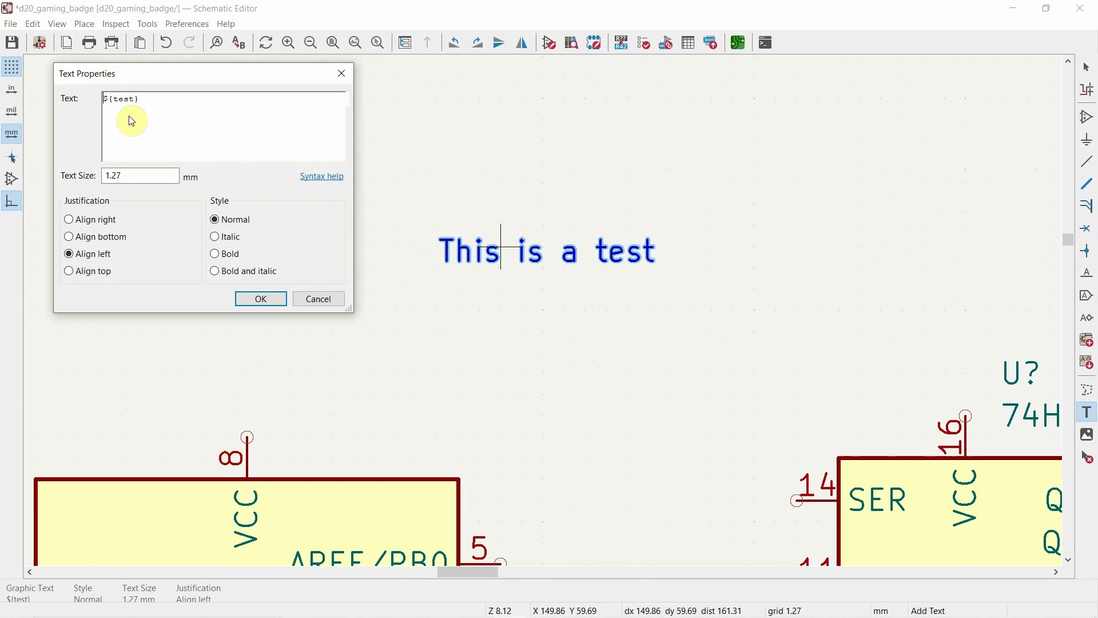
type("~{")
left_click(315, 176)
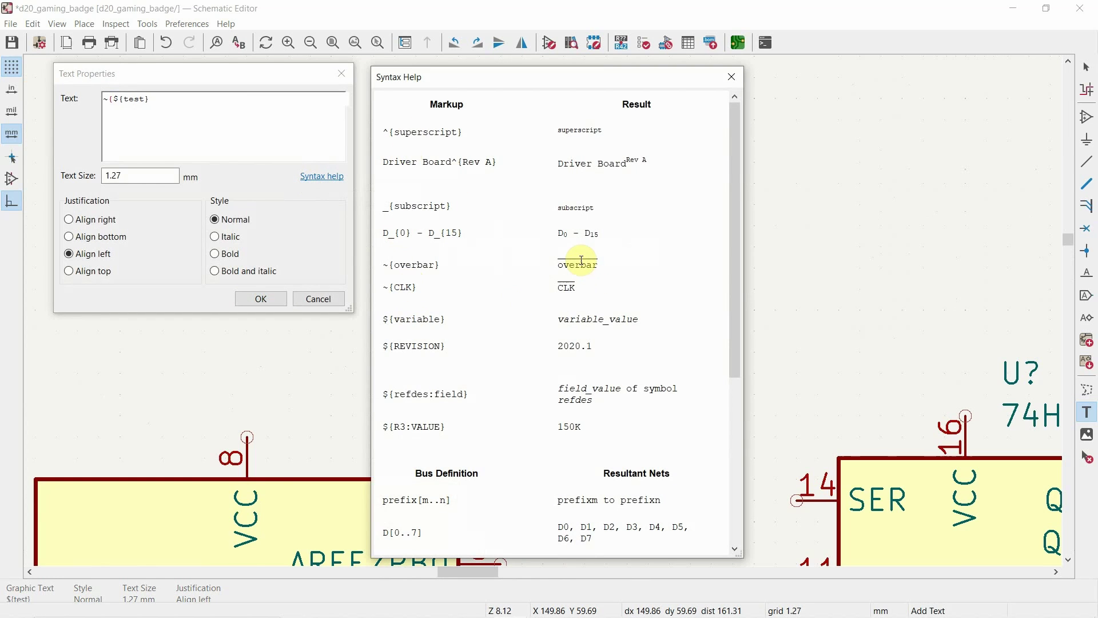
left_click(731, 77)
Step: Complete the markup as ~{${test}}, apply it, and reopen the properties to verify
left_click(157, 99)
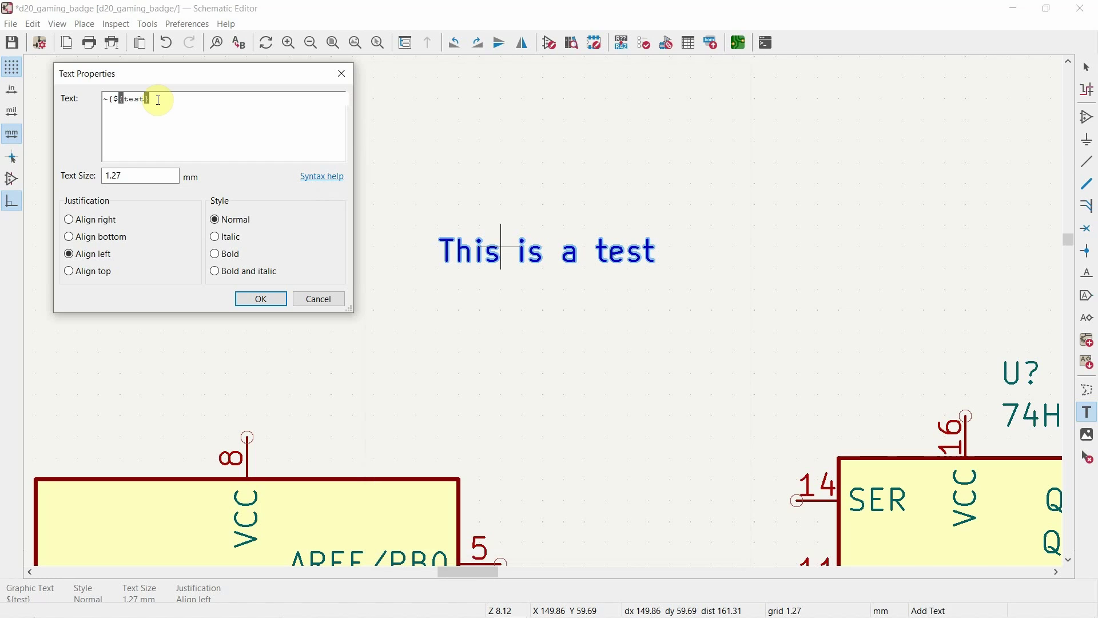
type("}")
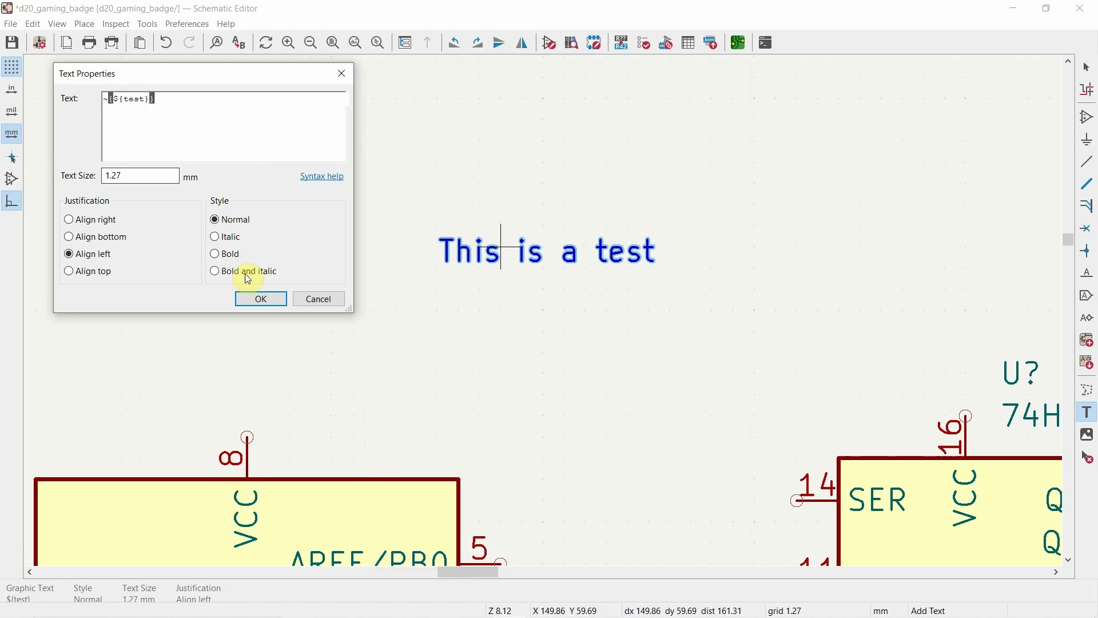
left_click(261, 298)
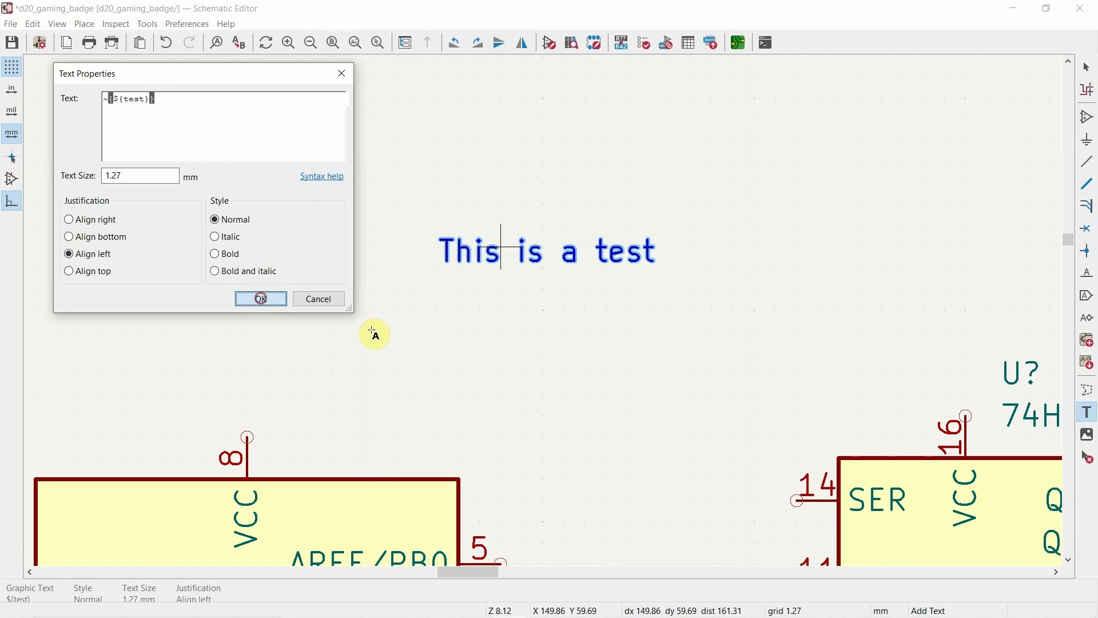
left_click(544, 315)
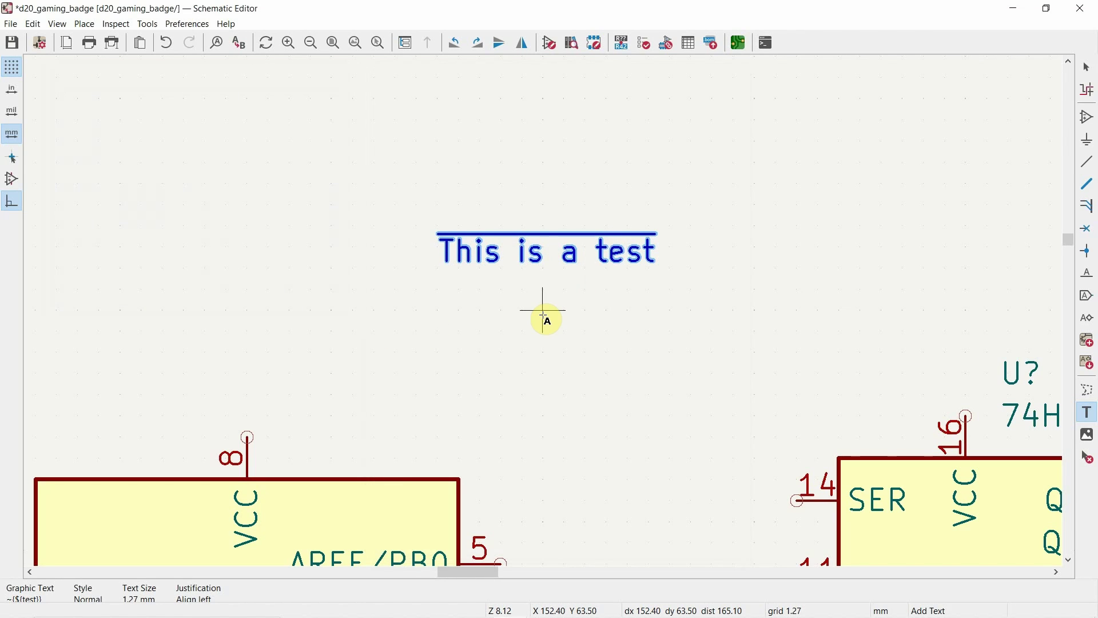
double_click(481, 253)
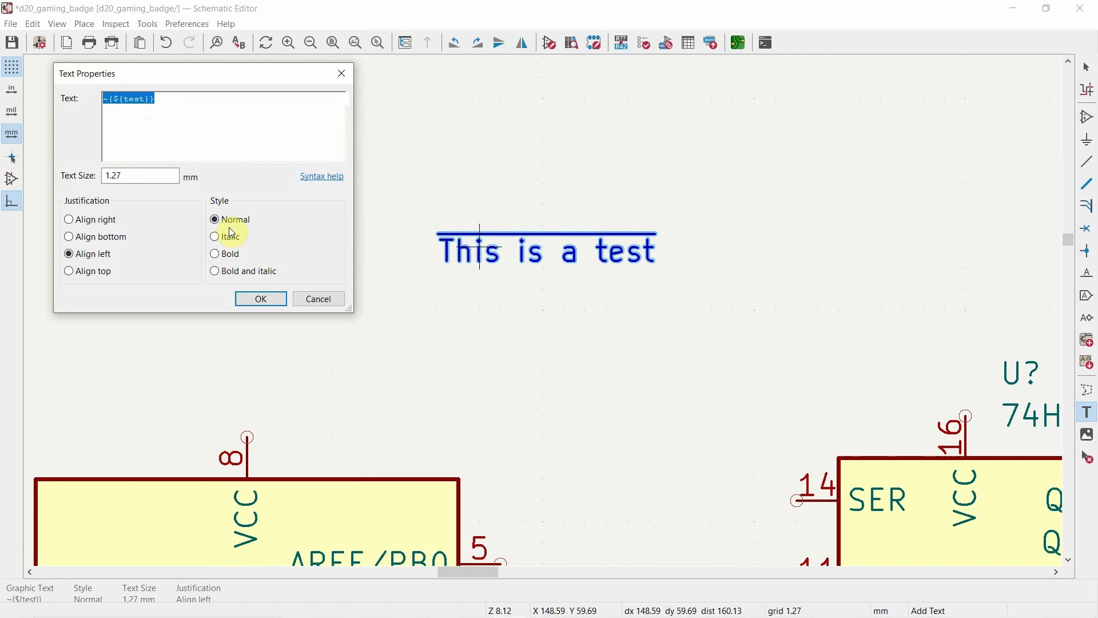
left_click(319, 298)
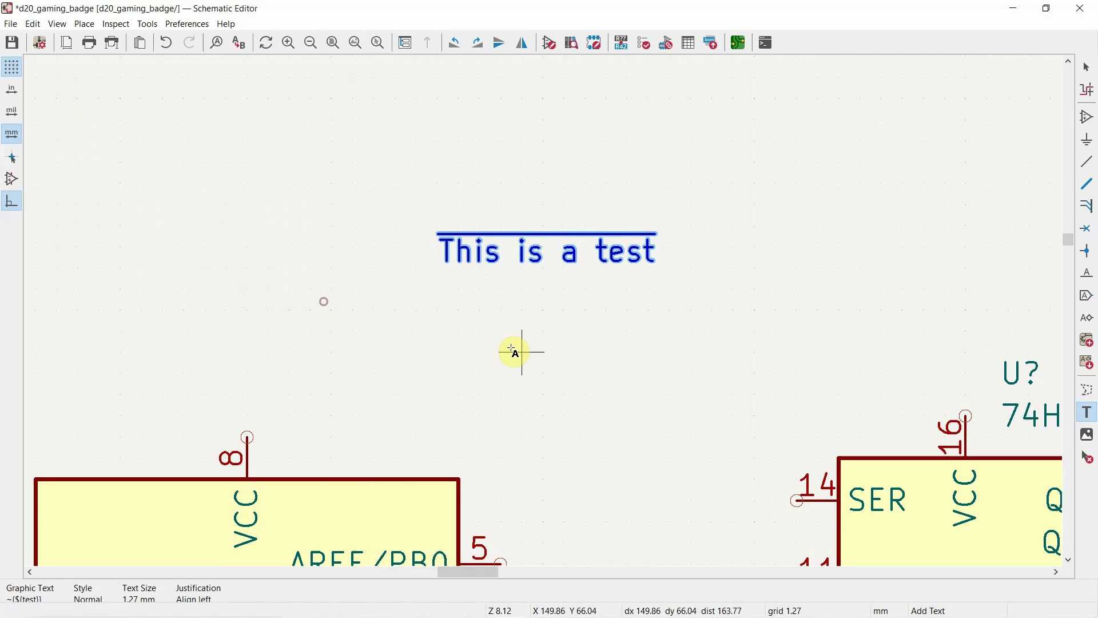
Step: Enter the author's name in the Page Settings Company field and confirm
left_click(9, 25)
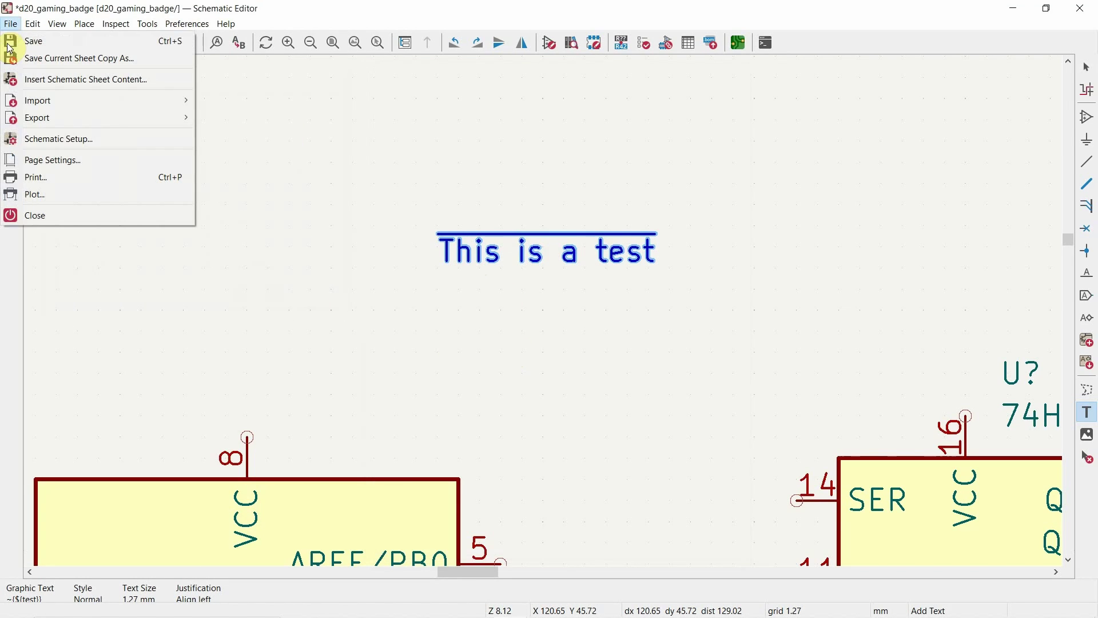
left_click(77, 158)
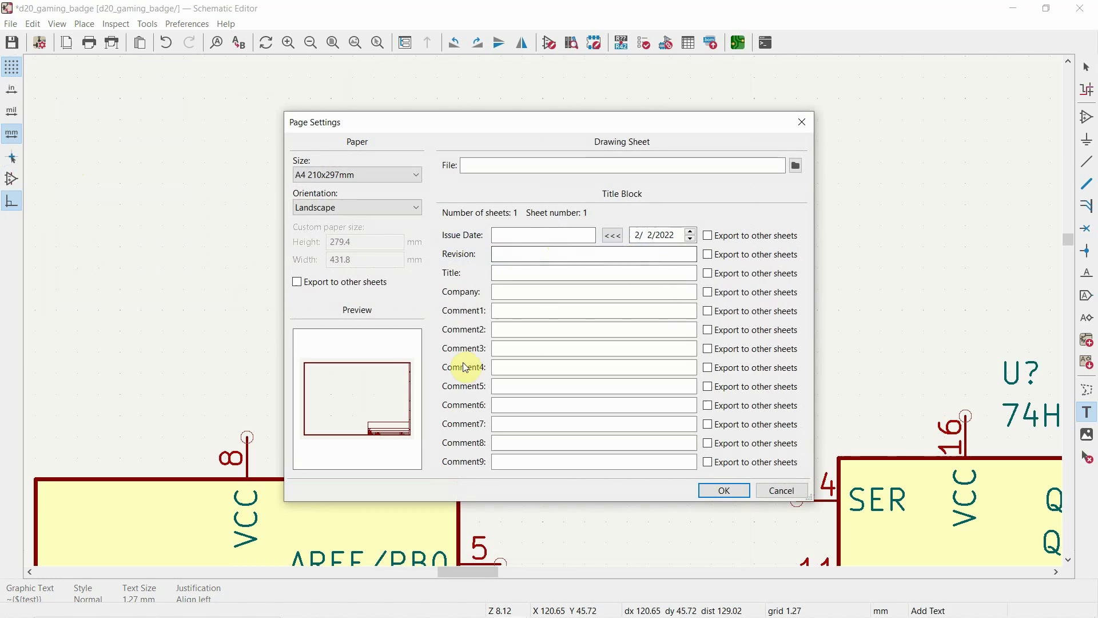
left_click(559, 295)
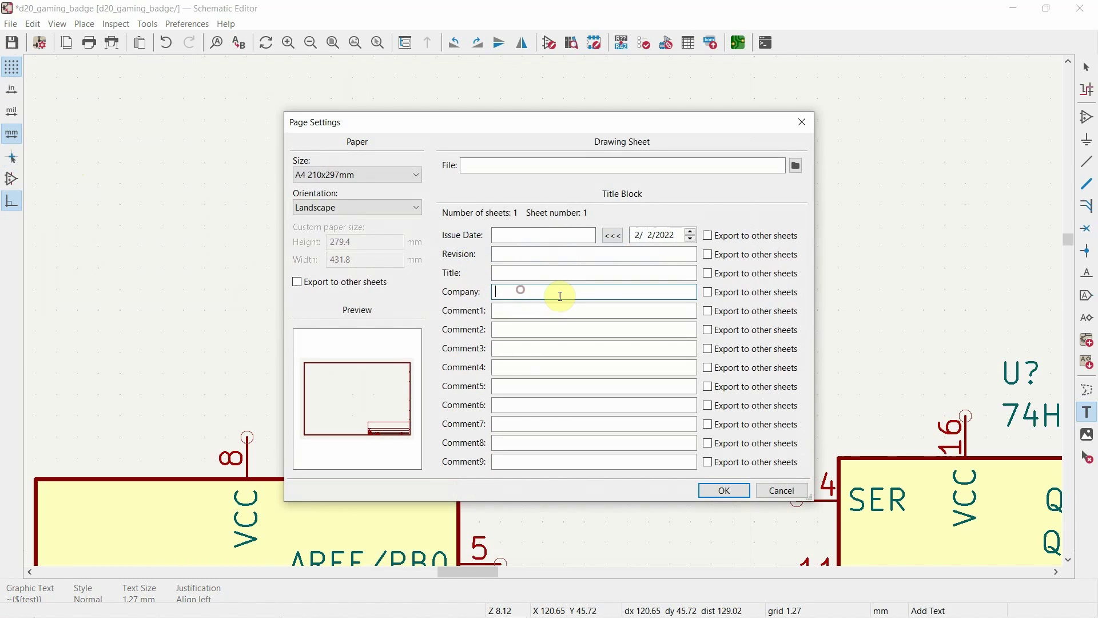
type("Stuart Patterson")
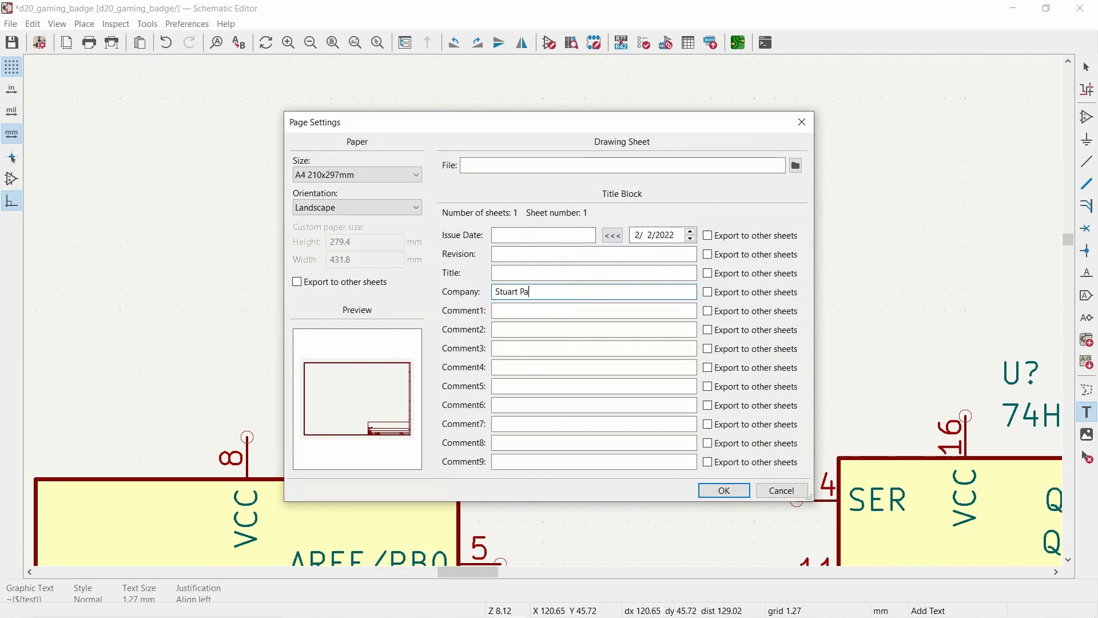
left_click(726, 489)
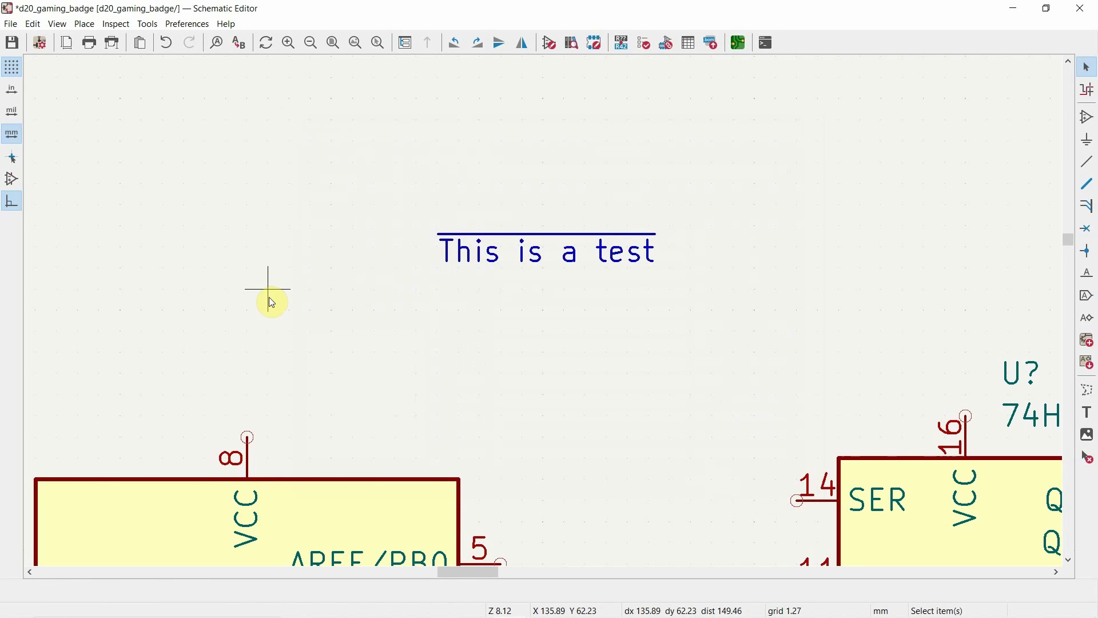
Step: Add a ${COMPANY} text item via autocomplete and place it below the overbarred text
key("t")
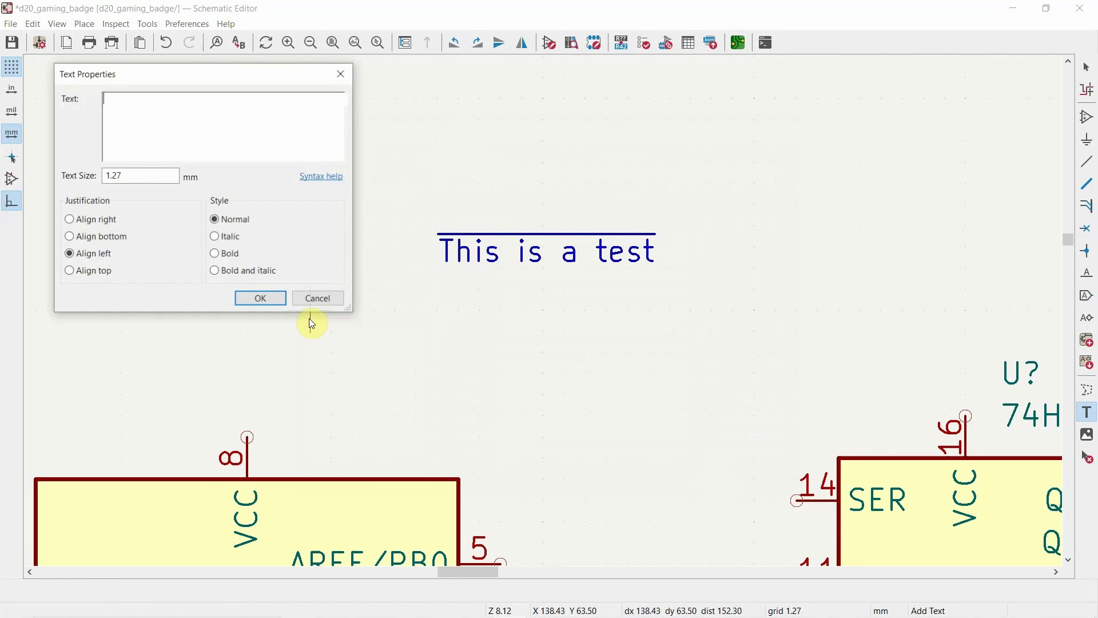
type("${")
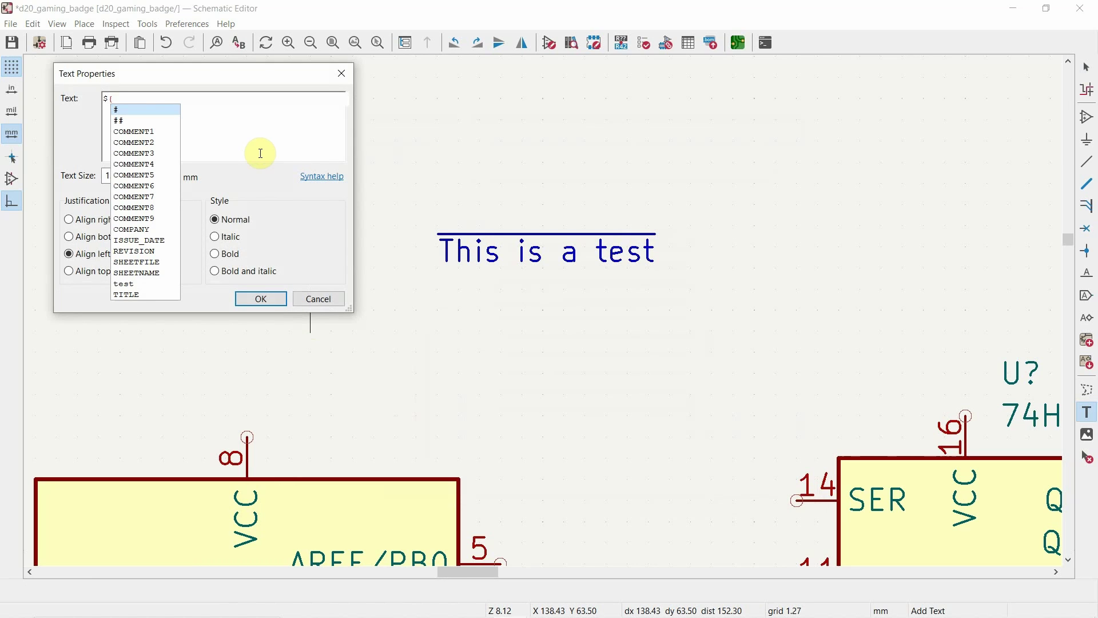
double_click(143, 229)
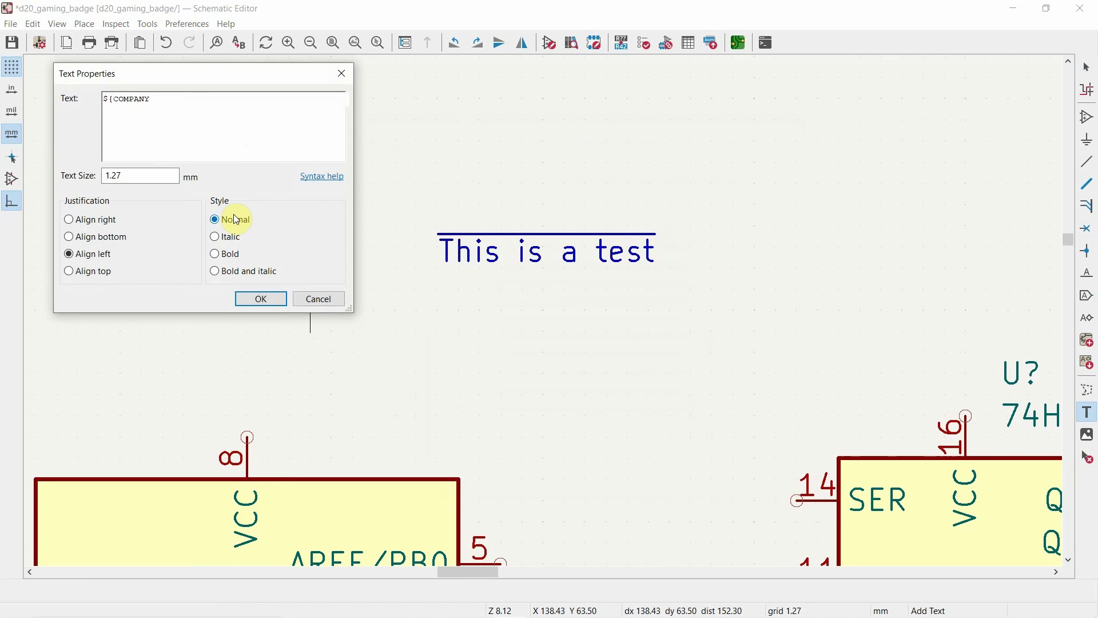
type("}")
left_click(261, 299)
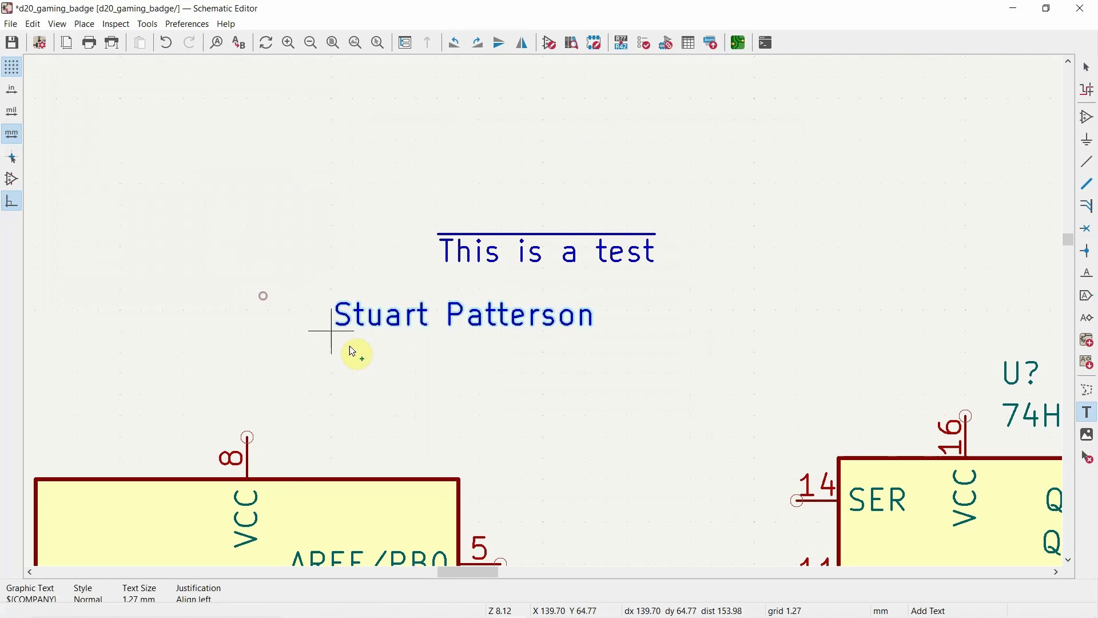
left_click(358, 349)
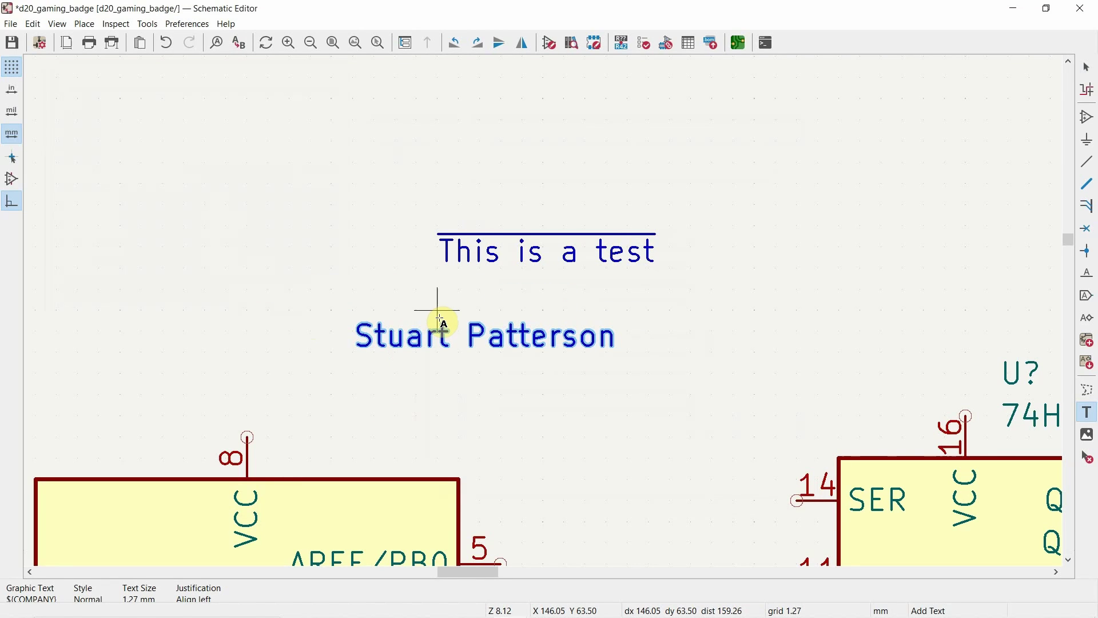